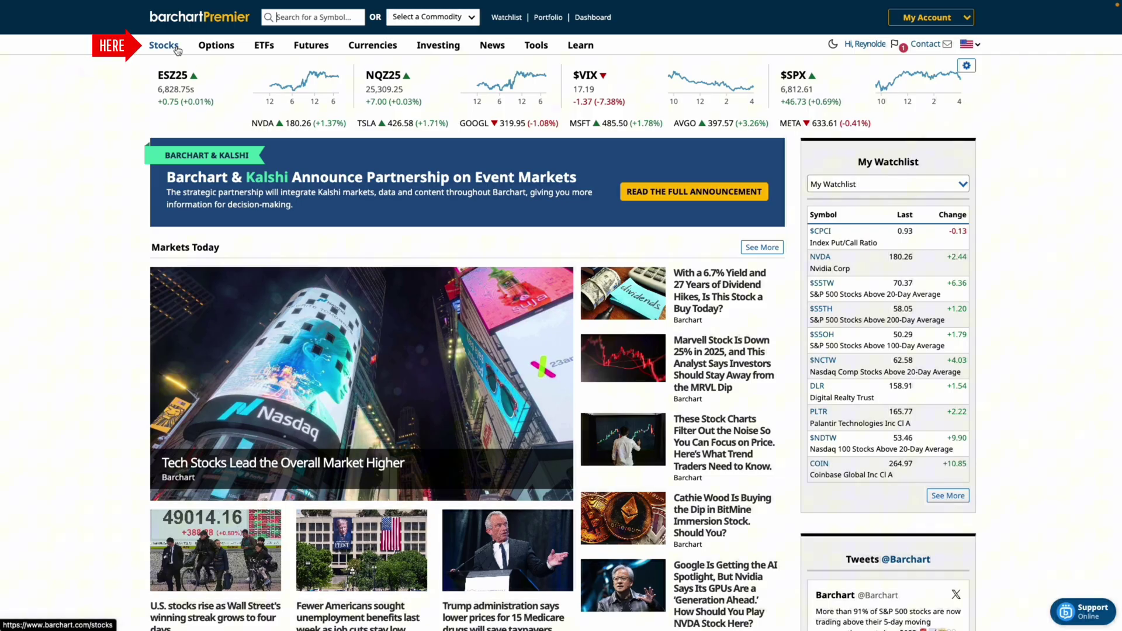
Open the Stock Screener from the Stocks menu and show the Barchart Screeners preset list
{"action": "mouse_move", "coordinate": [177, 50]}
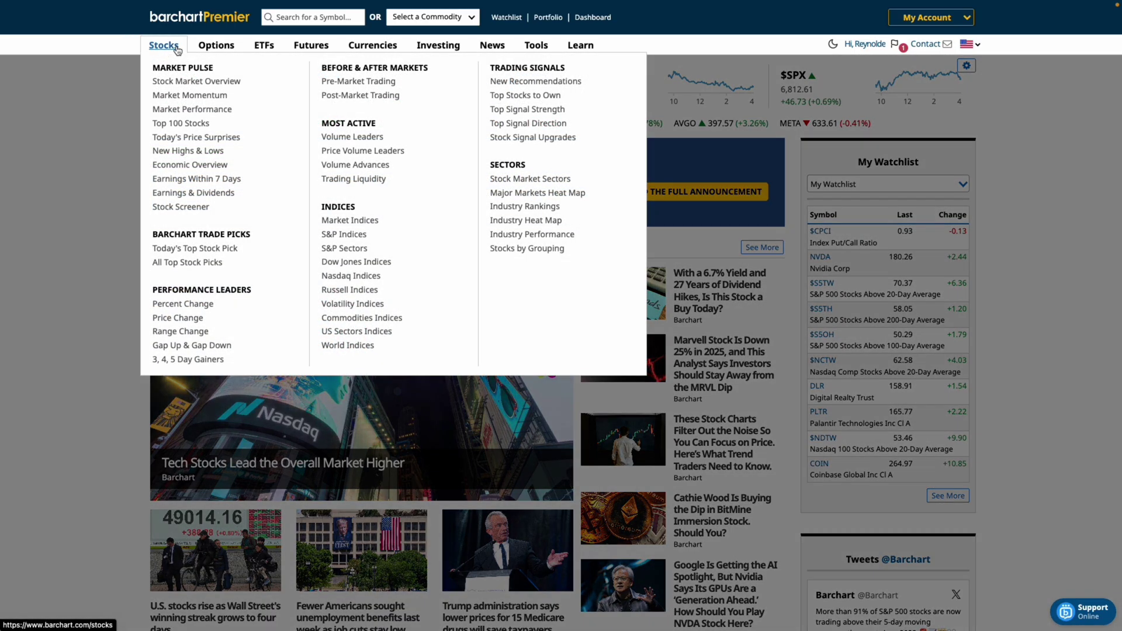
{"action": "left_click", "coordinate": [175, 210]}
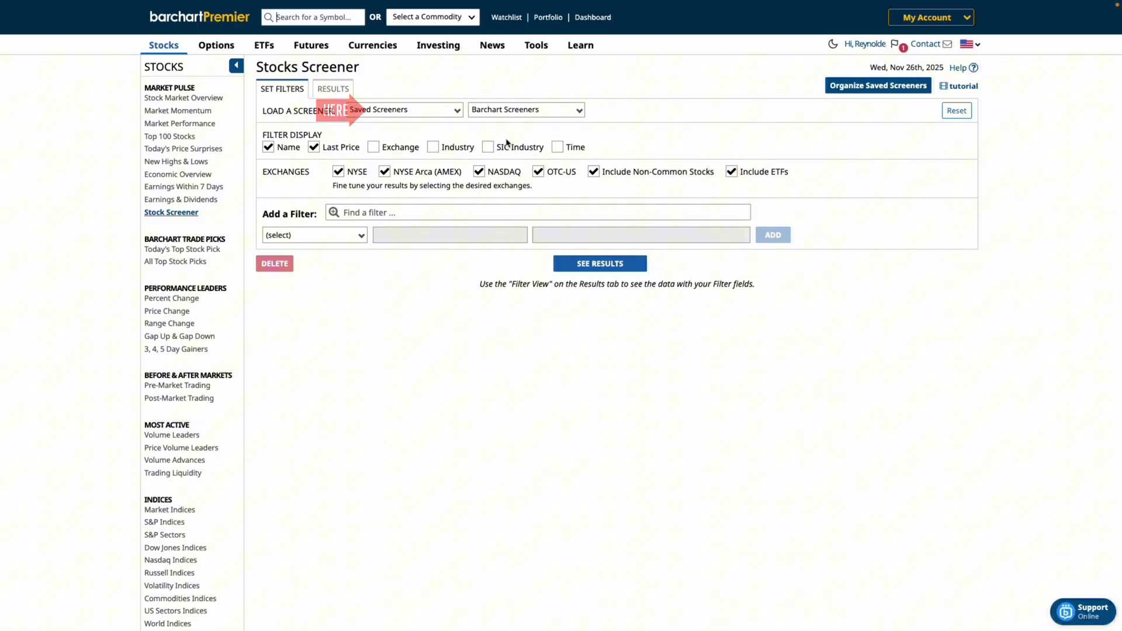
{"action": "left_click", "coordinate": [522, 111]}
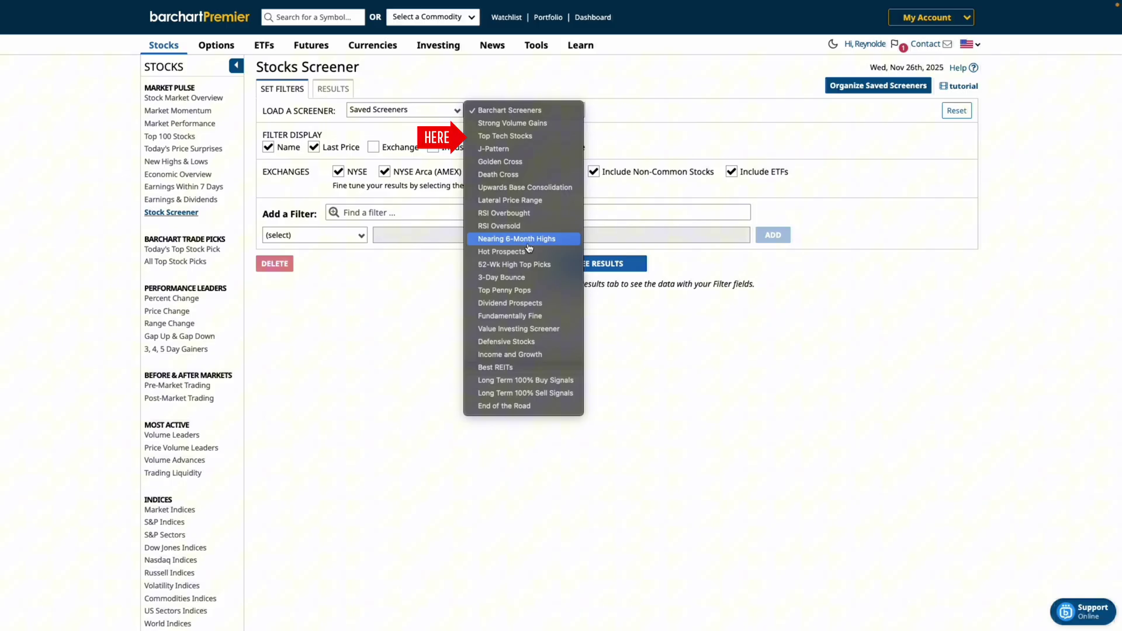
Load the Top Tech Stocks preset and scroll to its checked Computers and Technology sector
{"action": "left_click", "coordinate": [558, 137]}
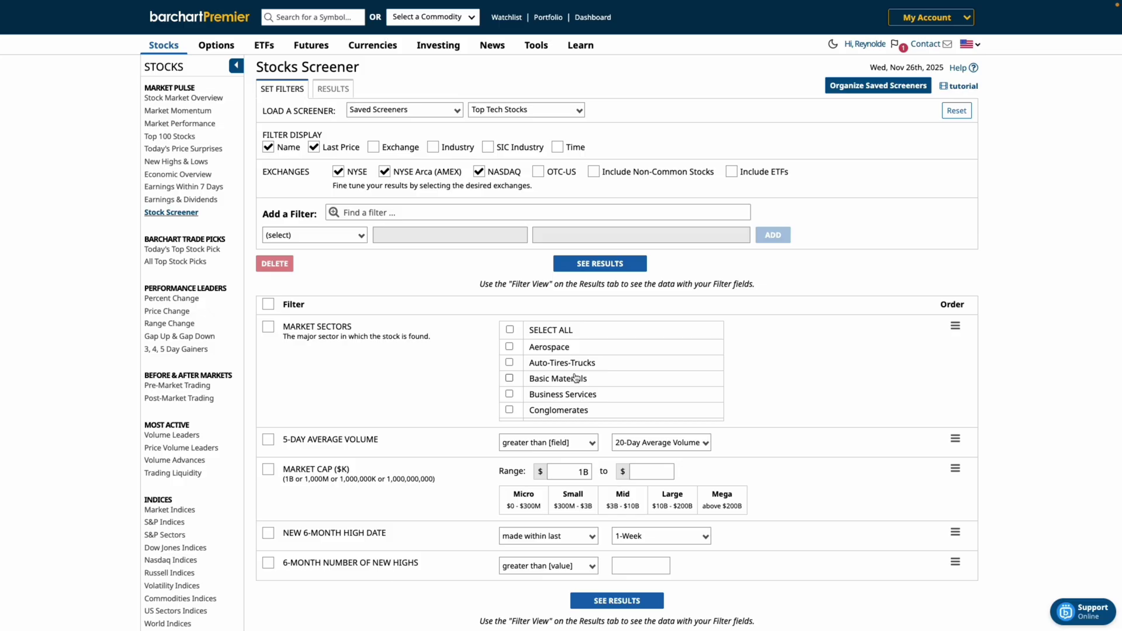
{"action": "scroll", "coordinate": [576, 378], "scroll_direction": "down", "scroll_amount": 3}
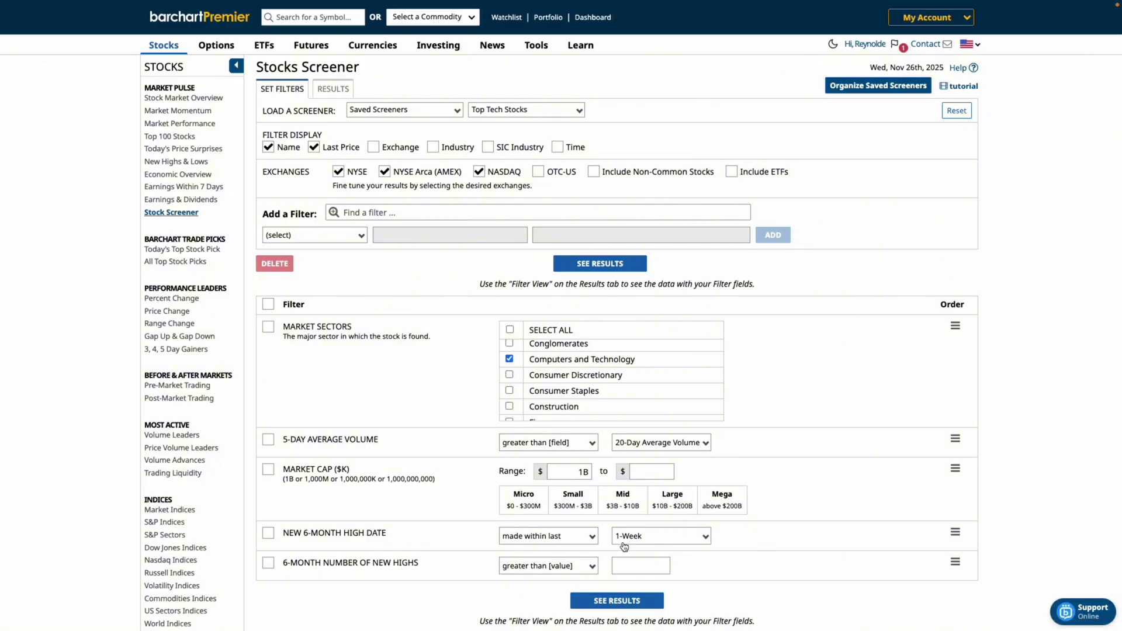
Search filters for 'weight', add Weighted Alpha, and briefly browse the filter categories
{"action": "left_click", "coordinate": [530, 214]}
{"action": "type", "text": "we"}
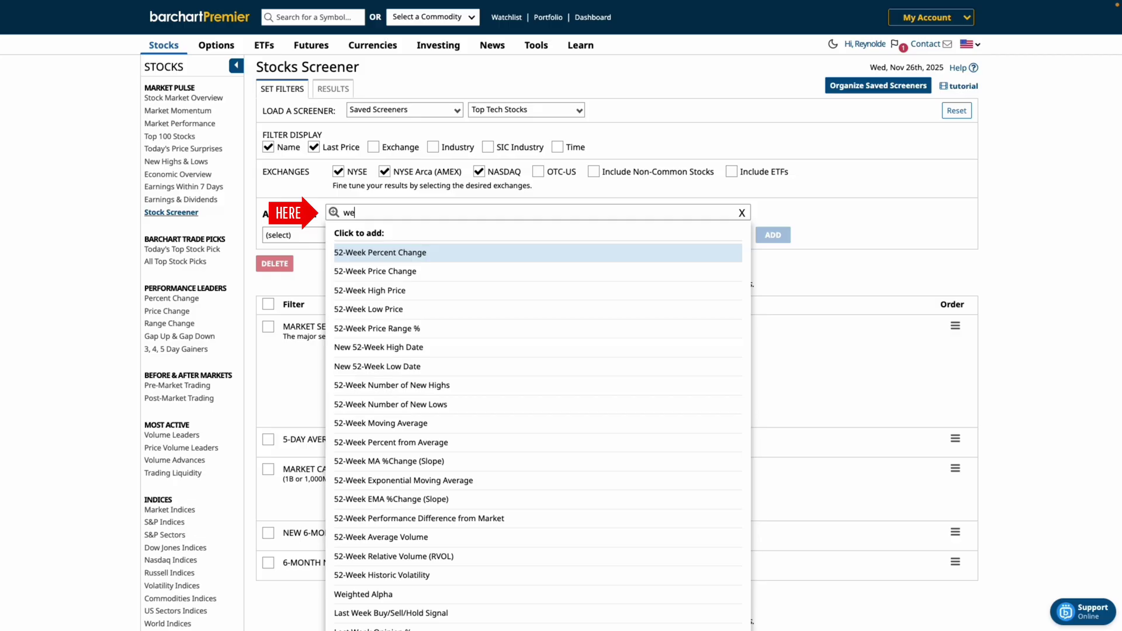
{"action": "type", "text": "ight"}
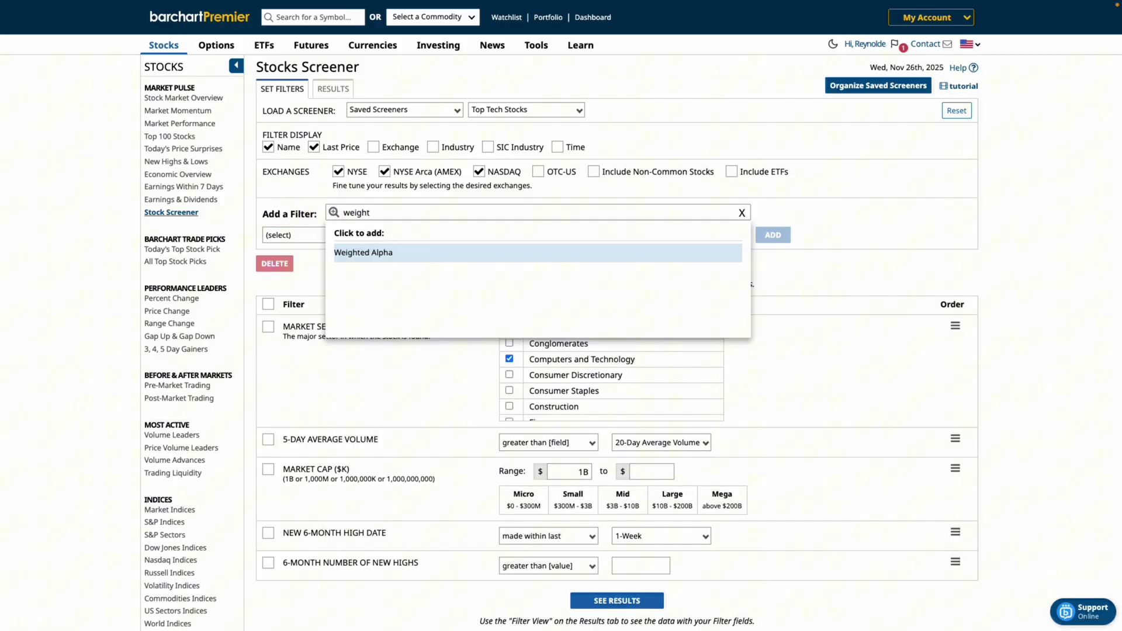
{"action": "left_click", "coordinate": [540, 263]}
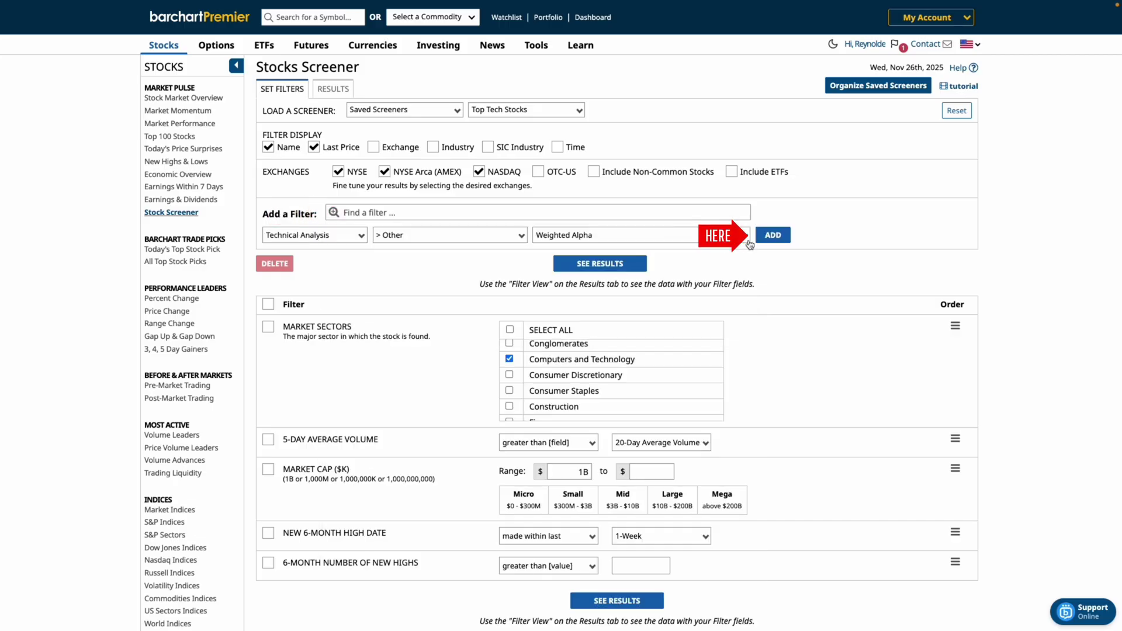
{"action": "left_click", "coordinate": [784, 241]}
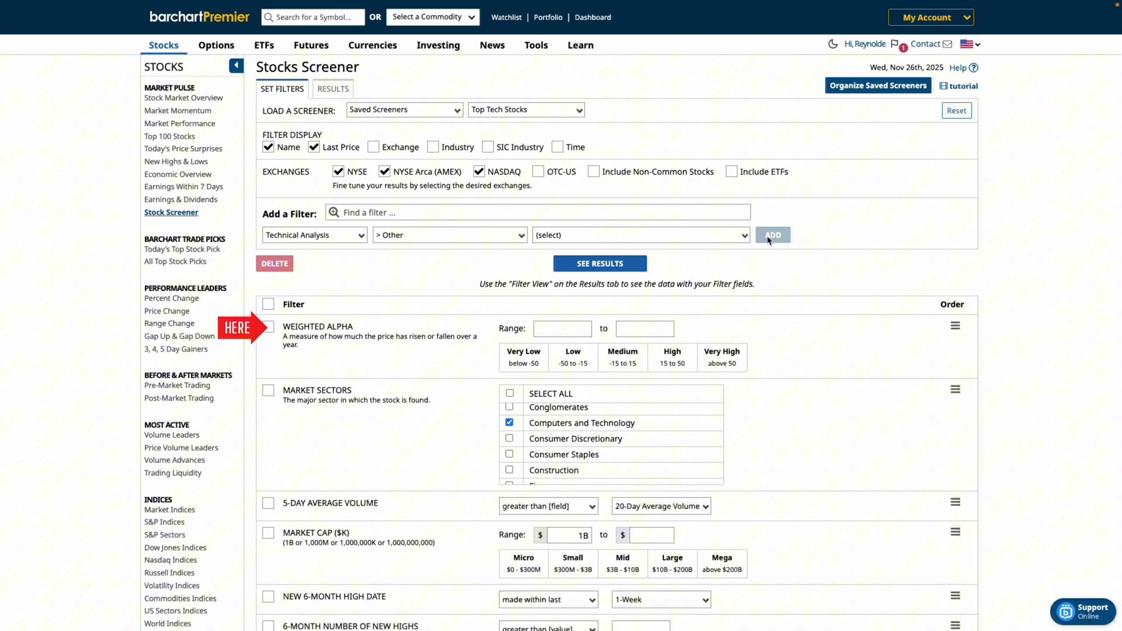
{"action": "left_click", "coordinate": [341, 235]}
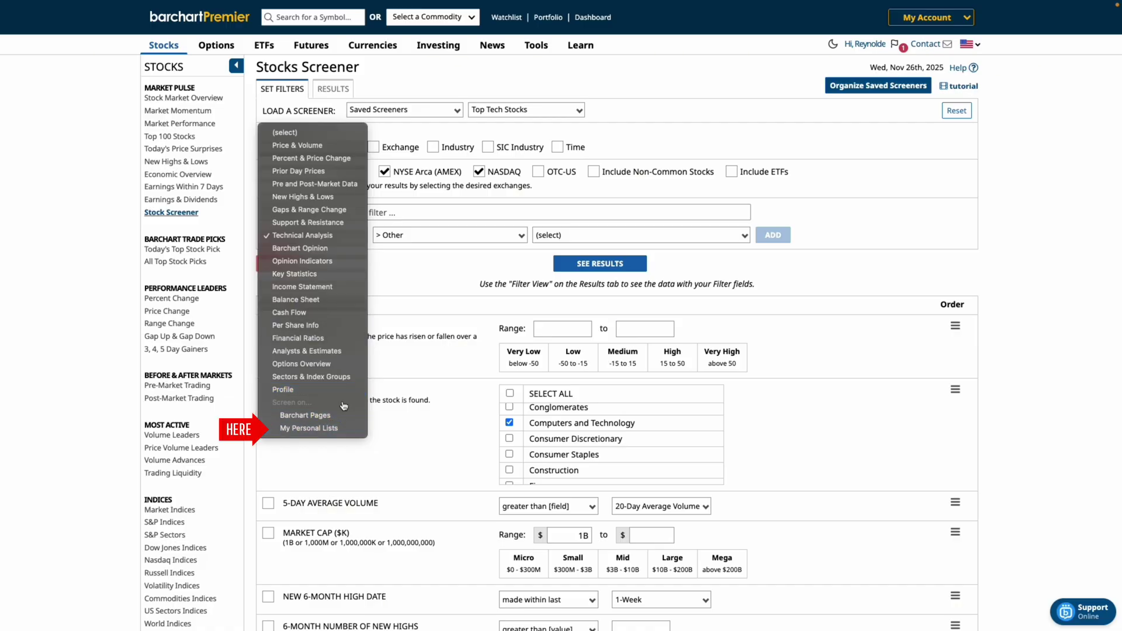
{"action": "left_click", "coordinate": [422, 264]}
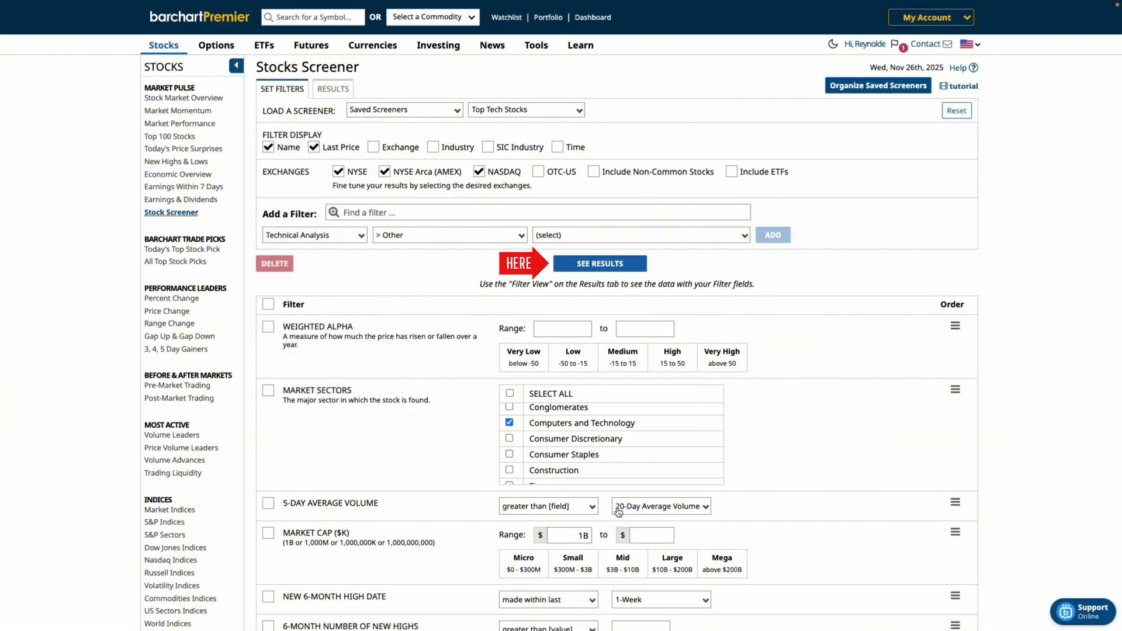
Run the screener to list 17 matches and show links and actions for the LITE row
{"action": "left_click", "coordinate": [602, 262]}
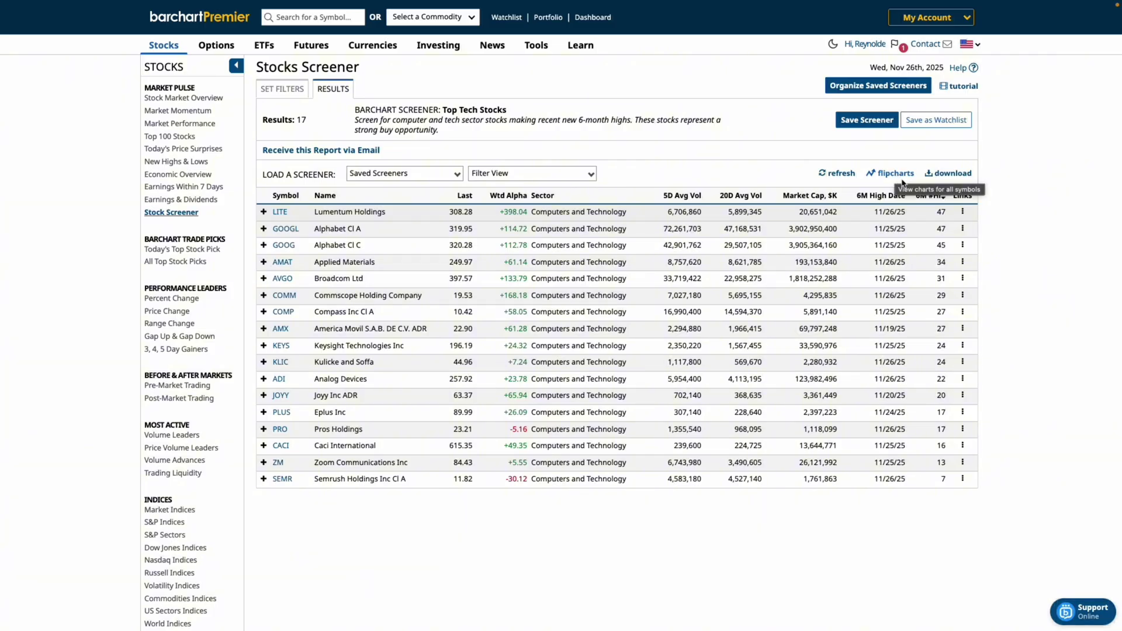
{"action": "left_click", "coordinate": [963, 212]}
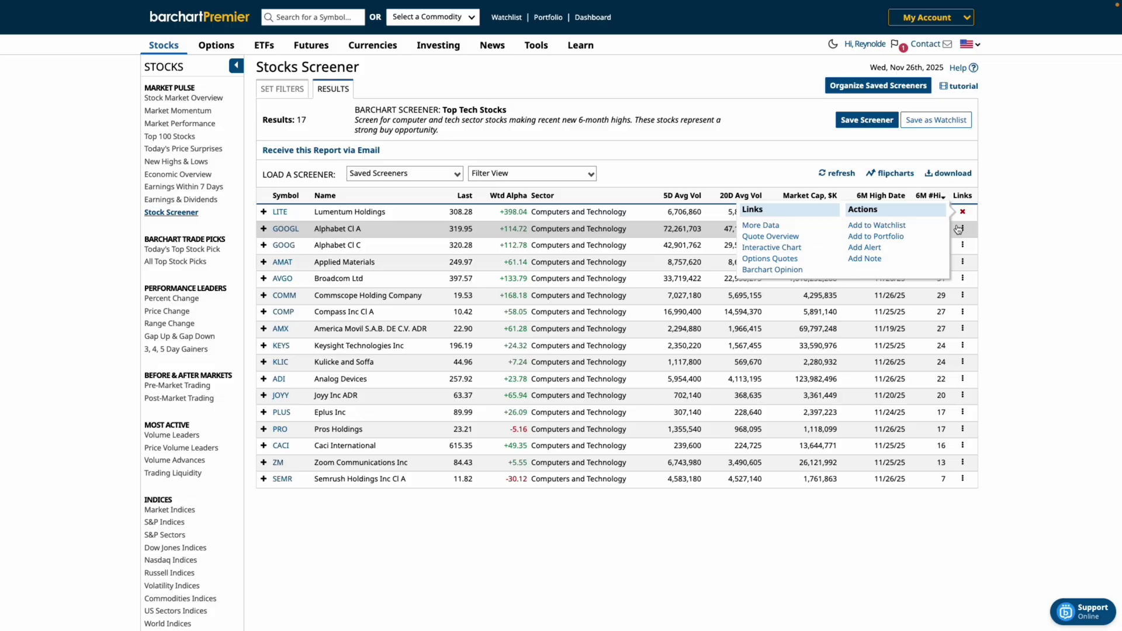
Review Lumentum Holdings' quick quote Overview, Opinion and Ratios tabs, then close it
{"action": "left_click", "coordinate": [972, 213]}
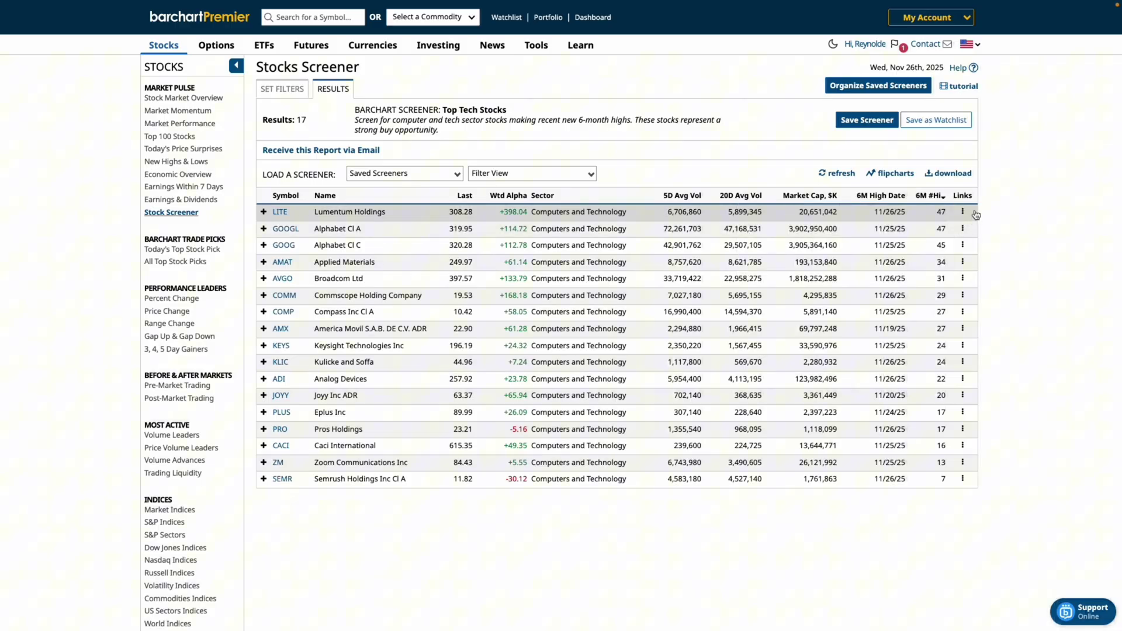
{"action": "left_click", "coordinate": [263, 213]}
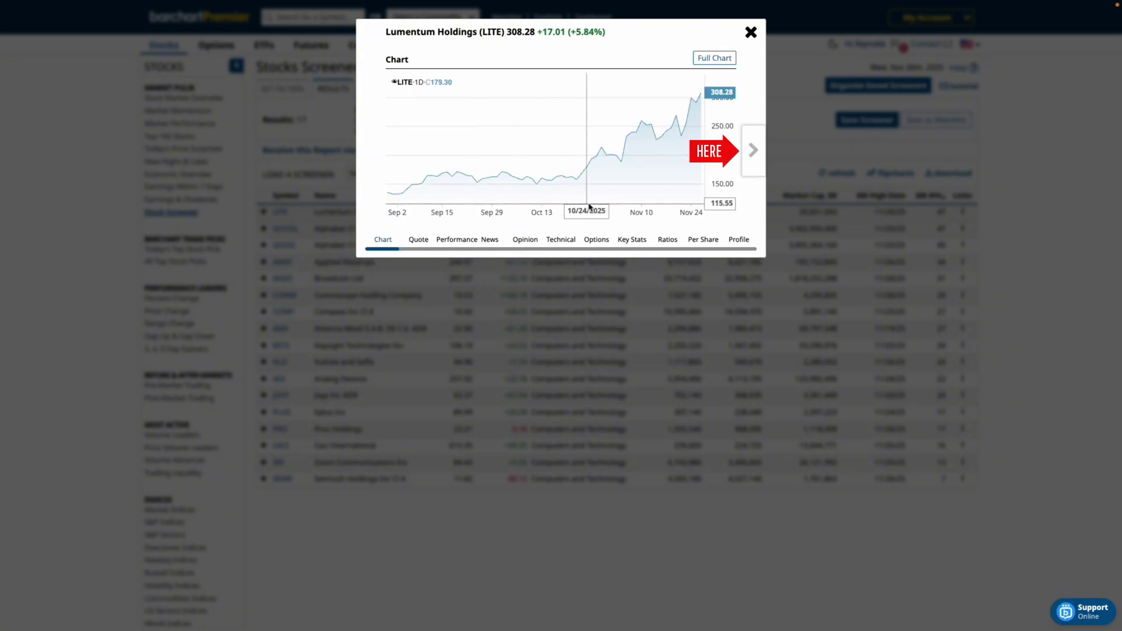
{"action": "left_click", "coordinate": [753, 153]}
{"action": "left_click", "coordinate": [519, 240]}
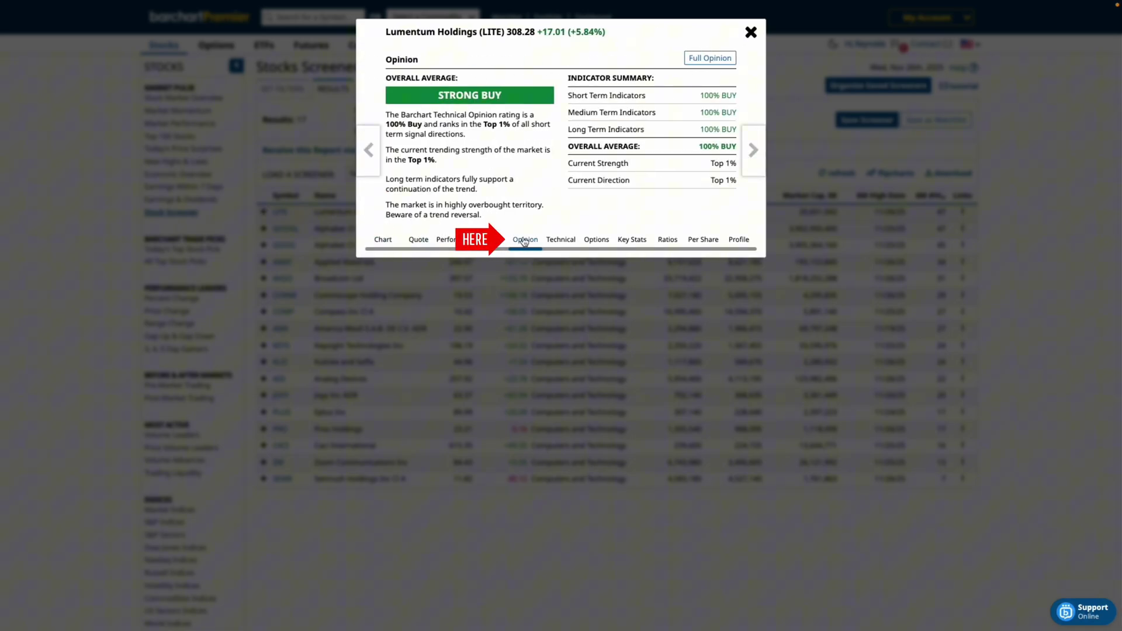
{"action": "left_click", "coordinate": [667, 241]}
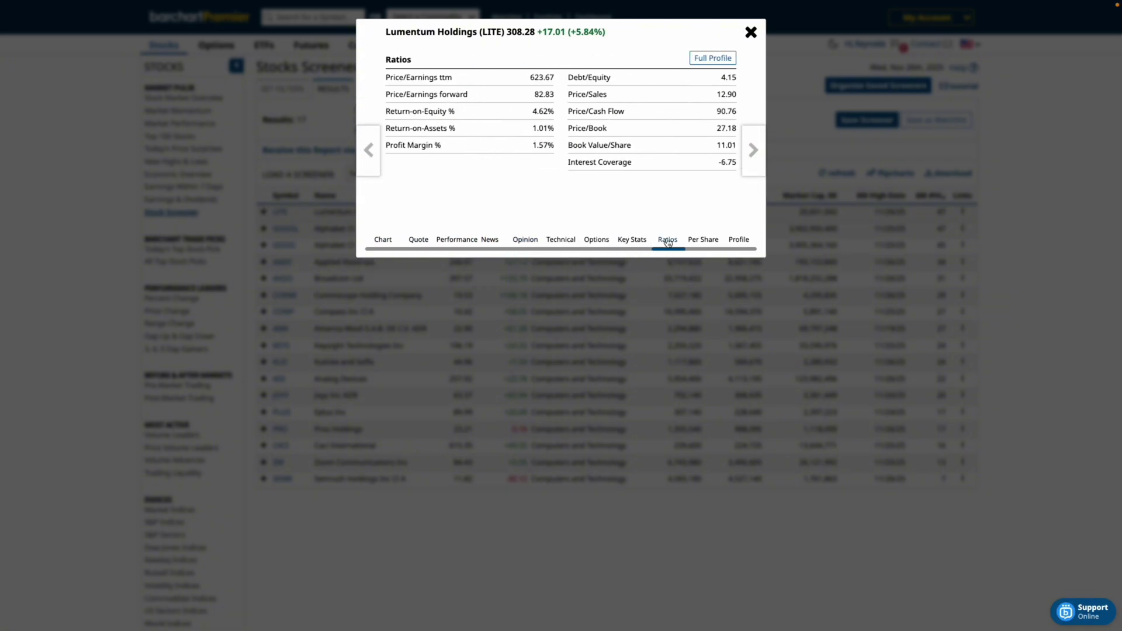
{"action": "left_click", "coordinate": [751, 32]}
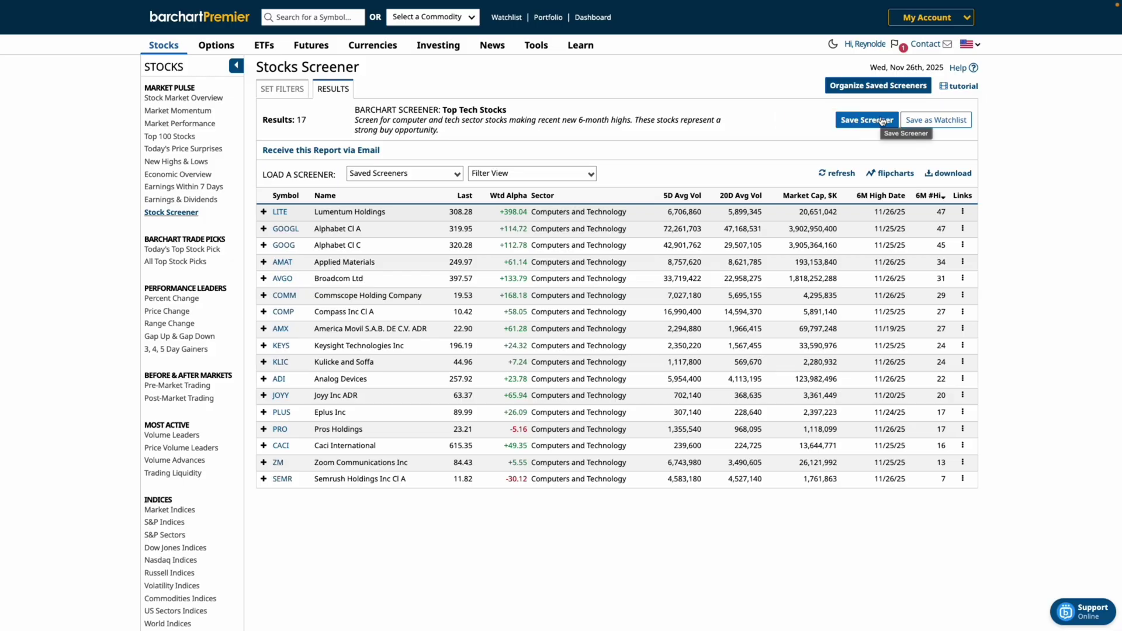
{"action": "left_click", "coordinate": [936, 120]}
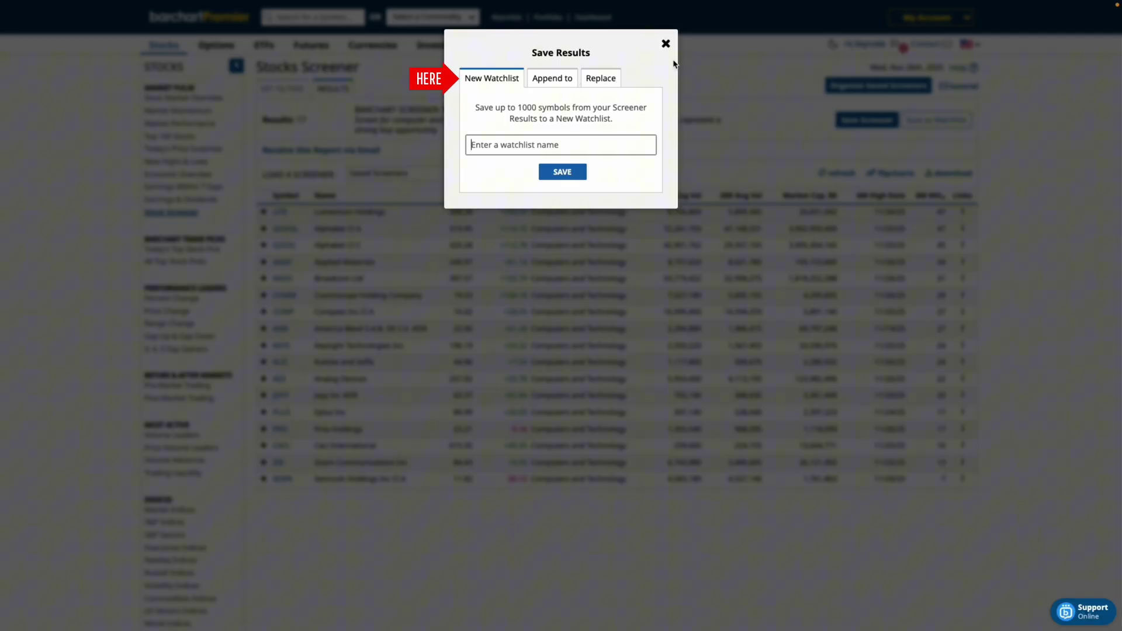
{"action": "left_click", "coordinate": [665, 45]}
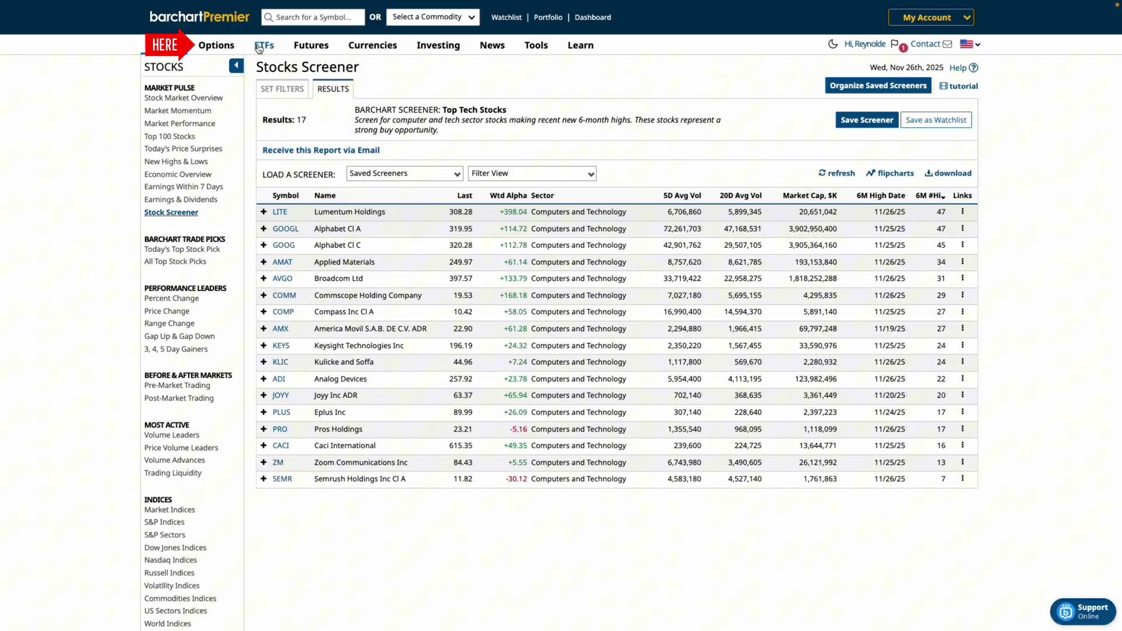
Look through the Options and ETFs menus, then bring up the Investing mega menu
{"action": "mouse_move", "coordinate": [222, 51]}
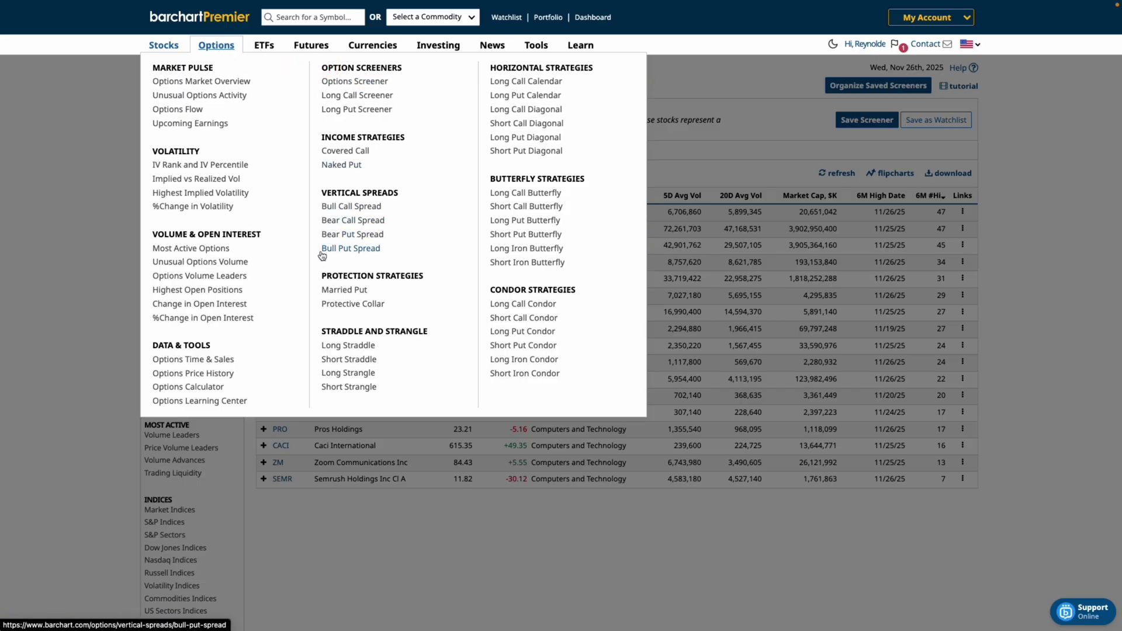
{"action": "left_click", "coordinate": [264, 47]}
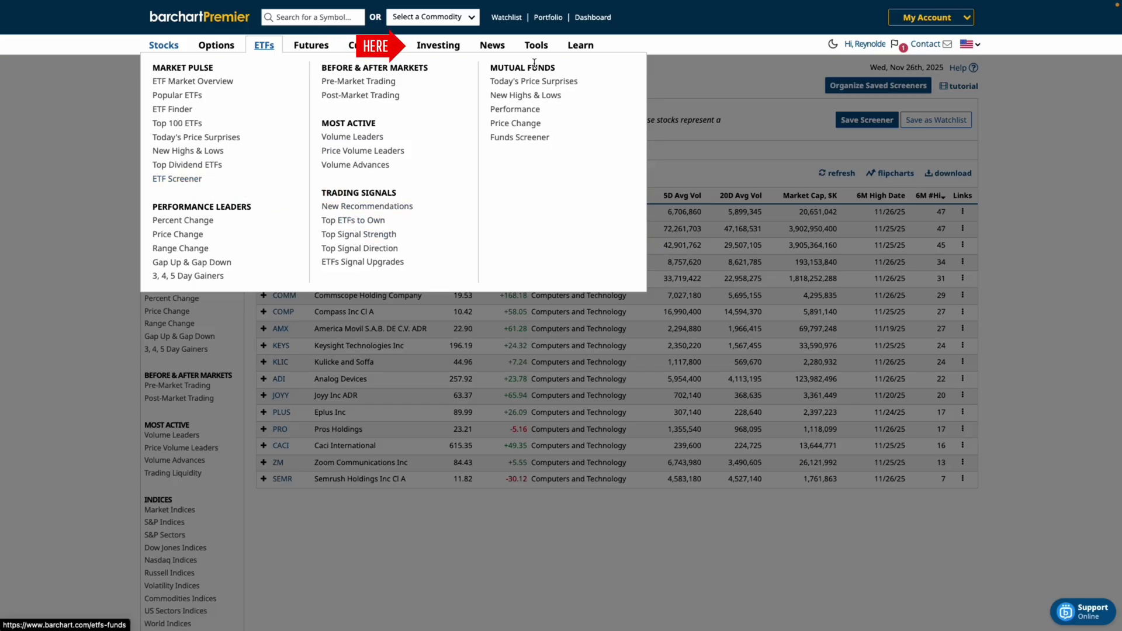
{"action": "mouse_move", "coordinate": [437, 46]}
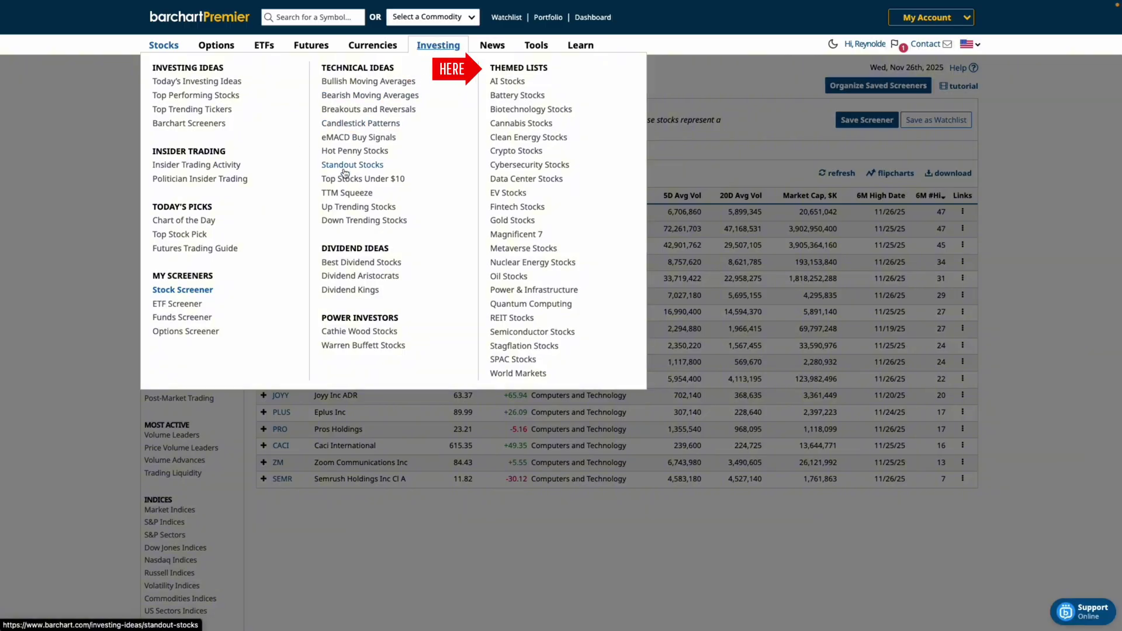
Open Barchart Screeners from the Investing menu and scroll through its preset stock, options and ETF screeners
{"action": "left_click", "coordinate": [221, 128]}
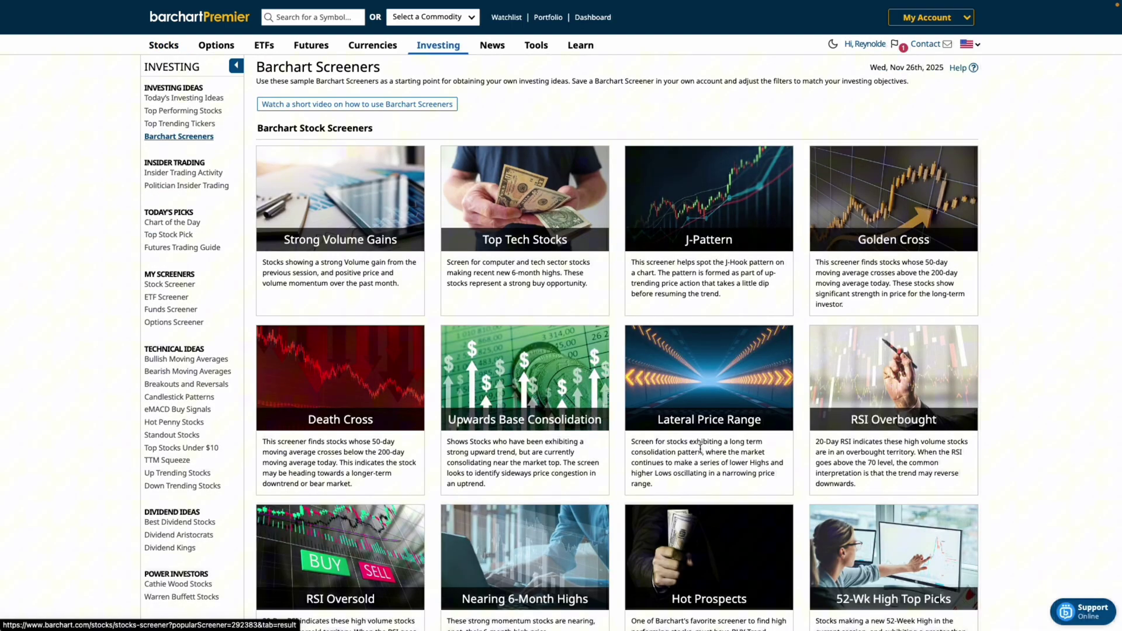
{"action": "scroll", "coordinate": [702, 453], "scroll_direction": "down", "scroll_amount": 15}
{"action": "scroll", "coordinate": [702, 453], "scroll_direction": "down", "scroll_amount": 15}
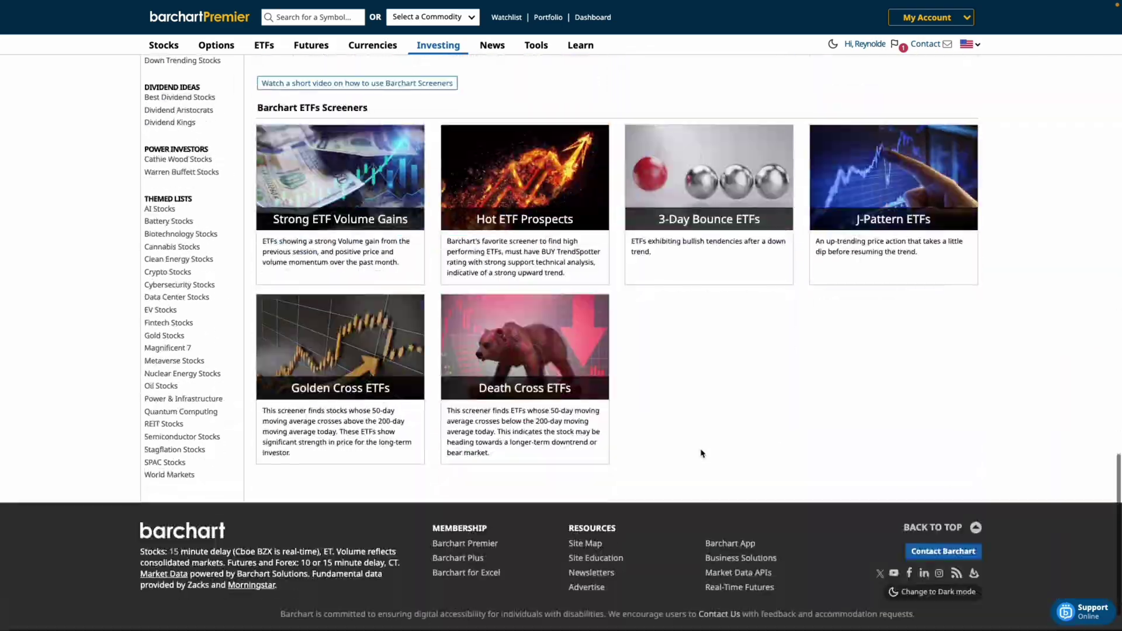
{"action": "scroll", "coordinate": [701, 452], "scroll_direction": "up", "scroll_amount": 2}
{"action": "scroll", "coordinate": [702, 453], "scroll_direction": "up", "scroll_amount": 15}
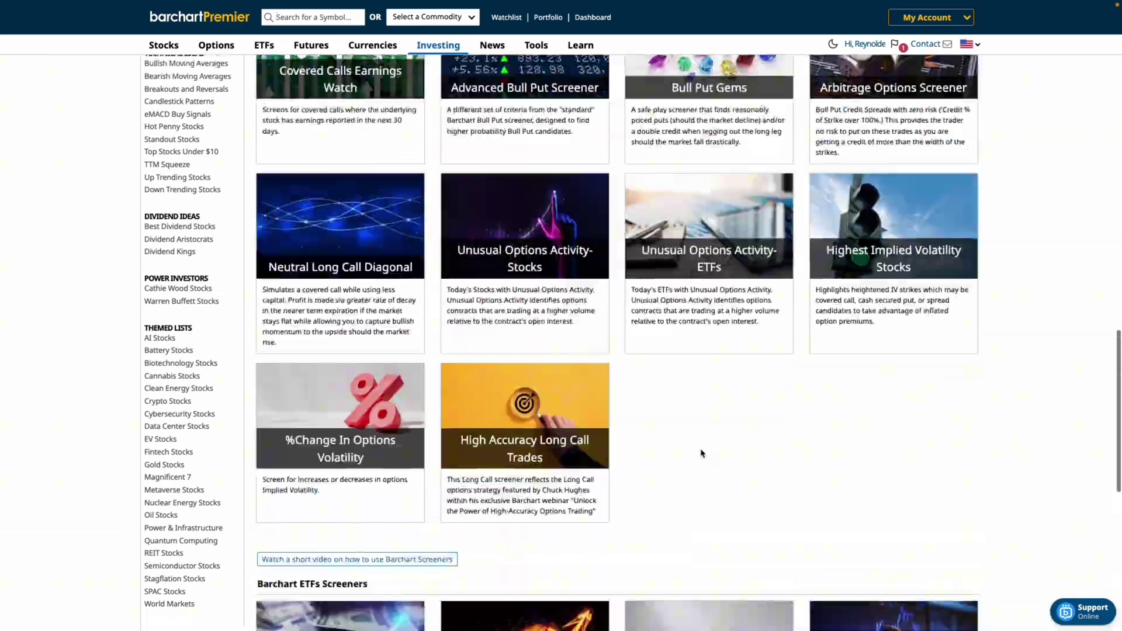
{"action": "scroll", "coordinate": [701, 454], "scroll_direction": "up", "scroll_amount": 3}
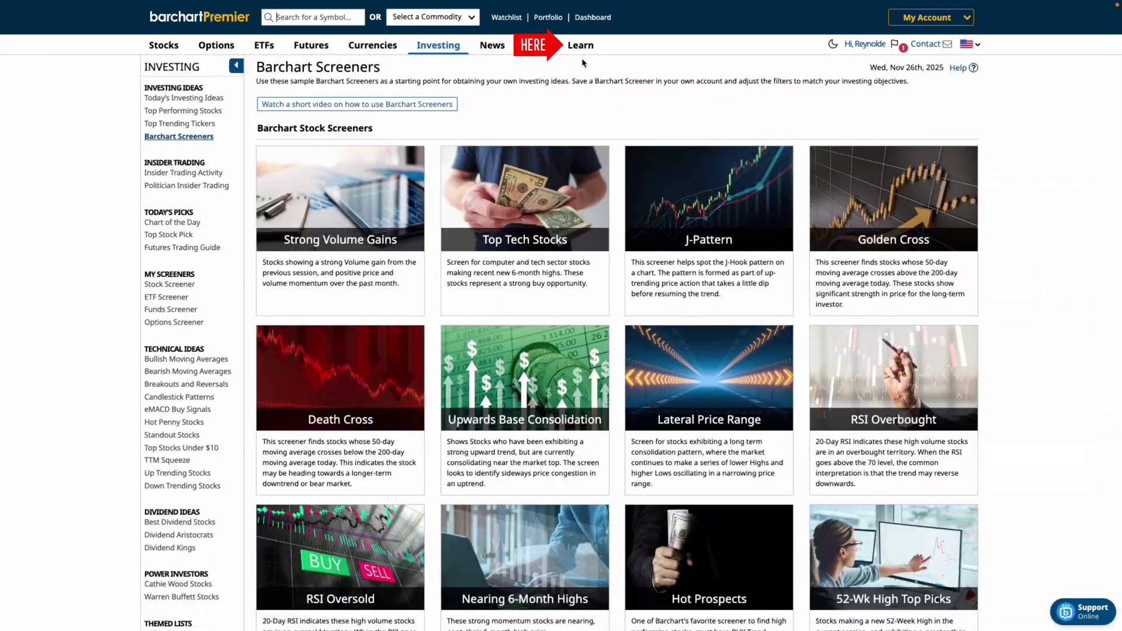
Search Site Education for 'scree' and play the How To Build A Custom Screener video
{"action": "mouse_move", "coordinate": [580, 48]}
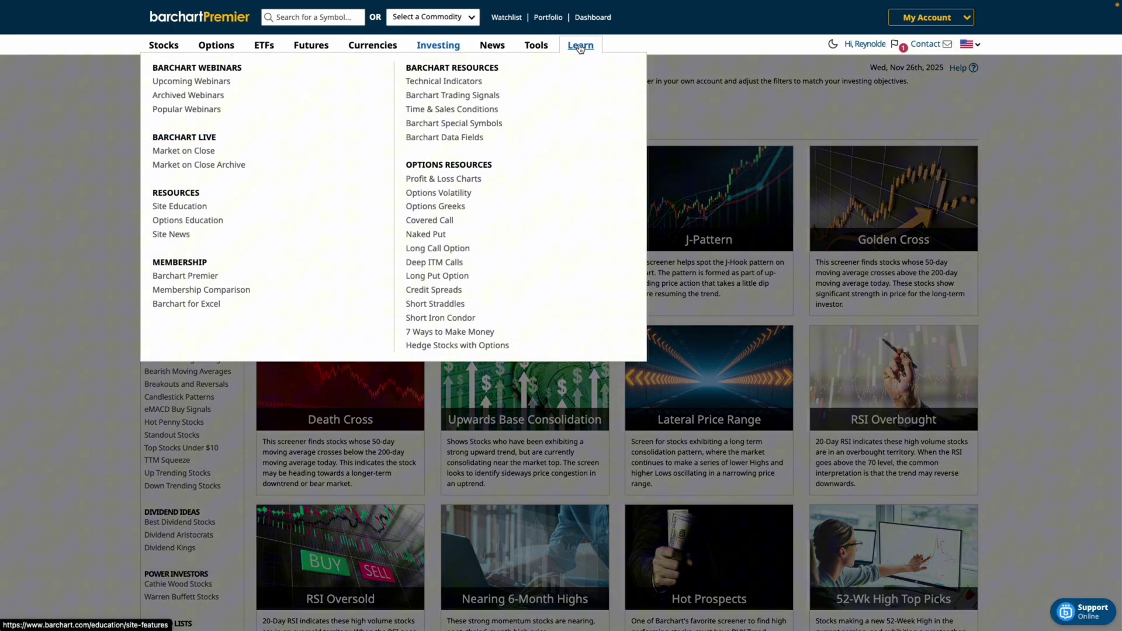
{"action": "left_click", "coordinate": [179, 207]}
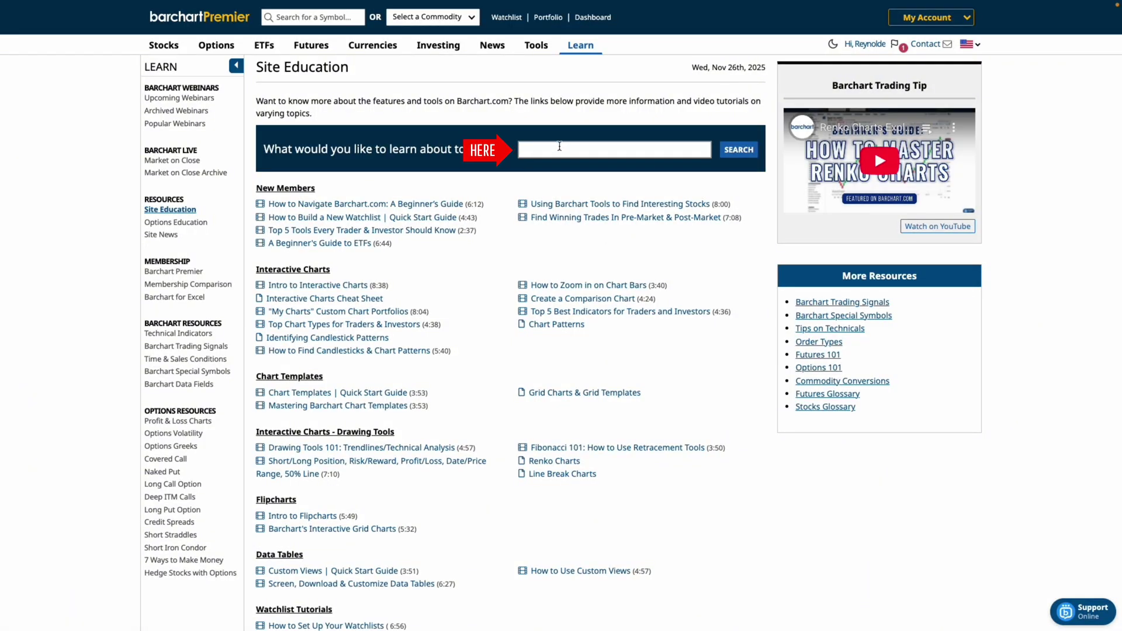
{"action": "type", "text": "screeners"}
{"action": "key", "text": "Return"}
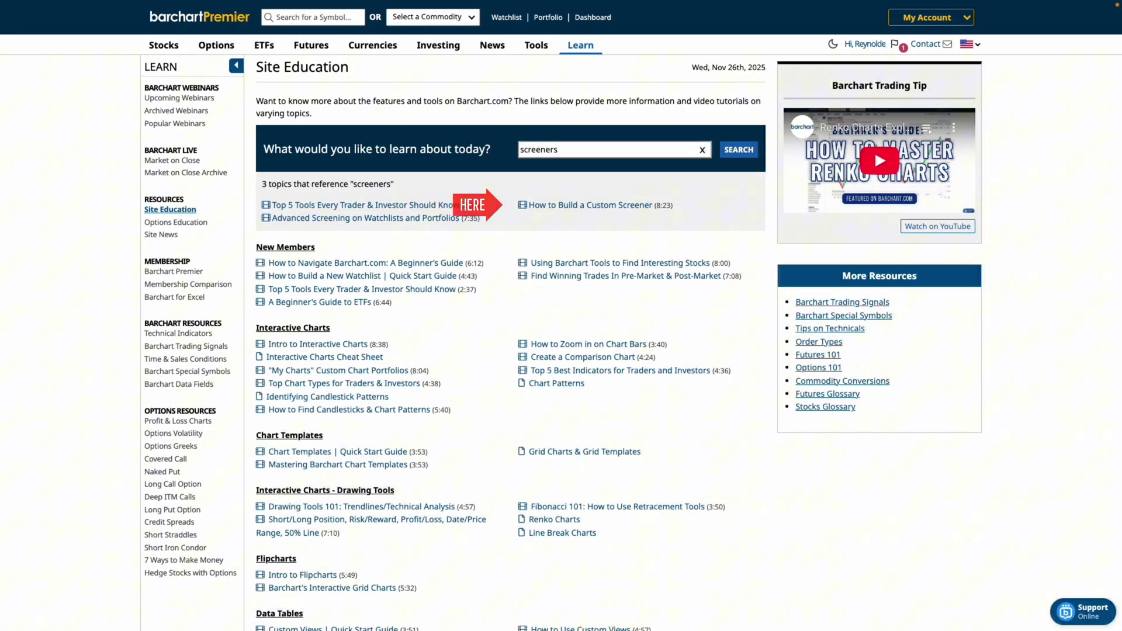
{"action": "left_click", "coordinate": [582, 203]}
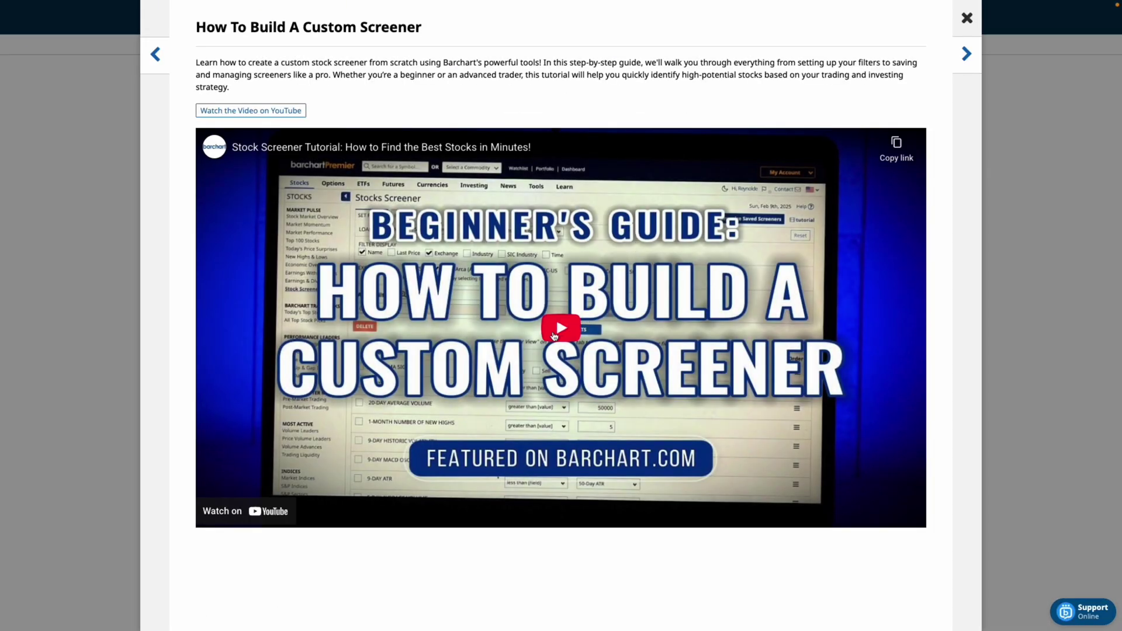
{"action": "left_click", "coordinate": [553, 336]}
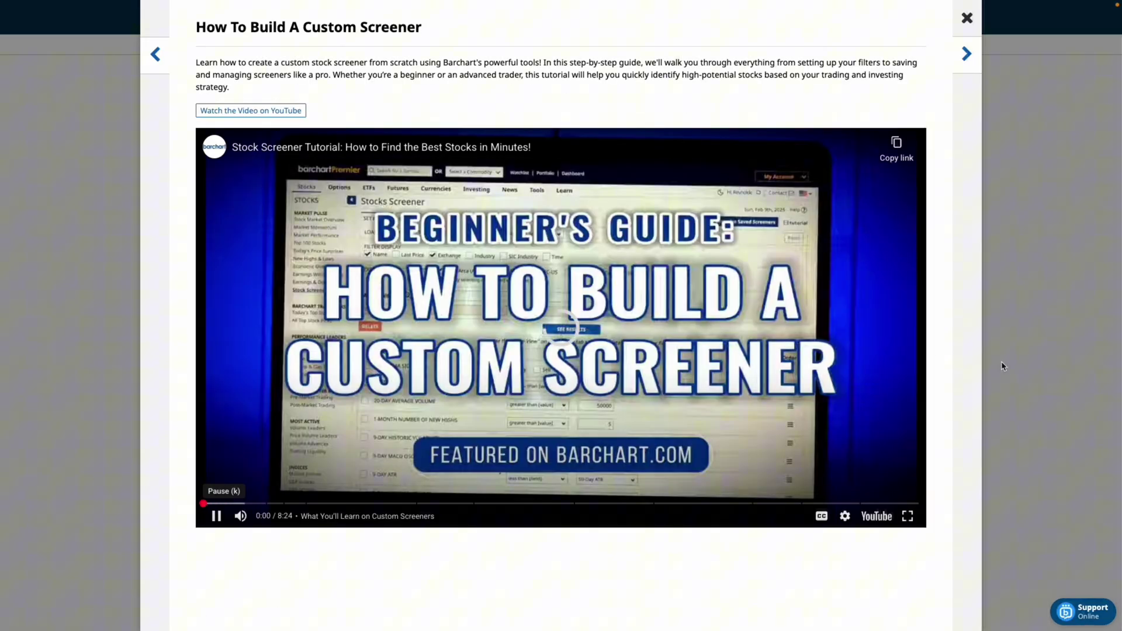